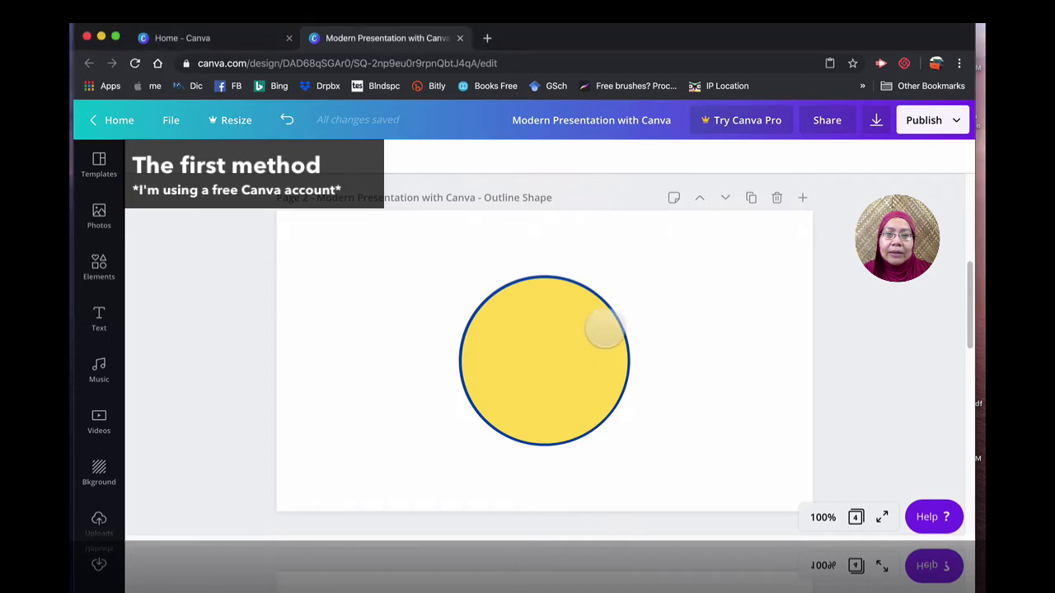
Pull the yellow circle off its blue ring, then move it back centred inside the ring
left_click(569, 346)
left_click_drag(570, 346, 624, 342)
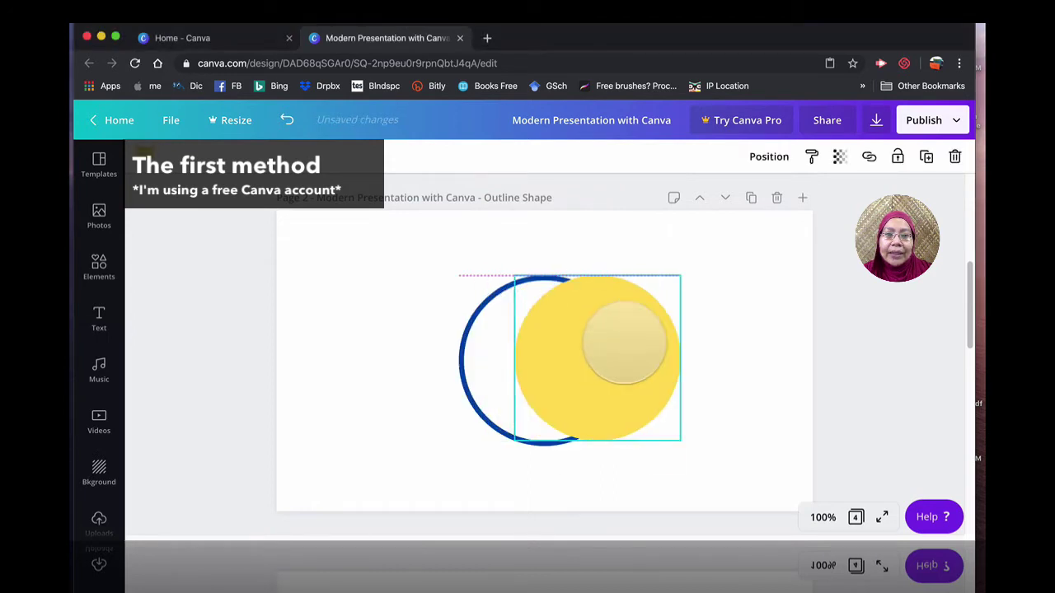
left_click(464, 342)
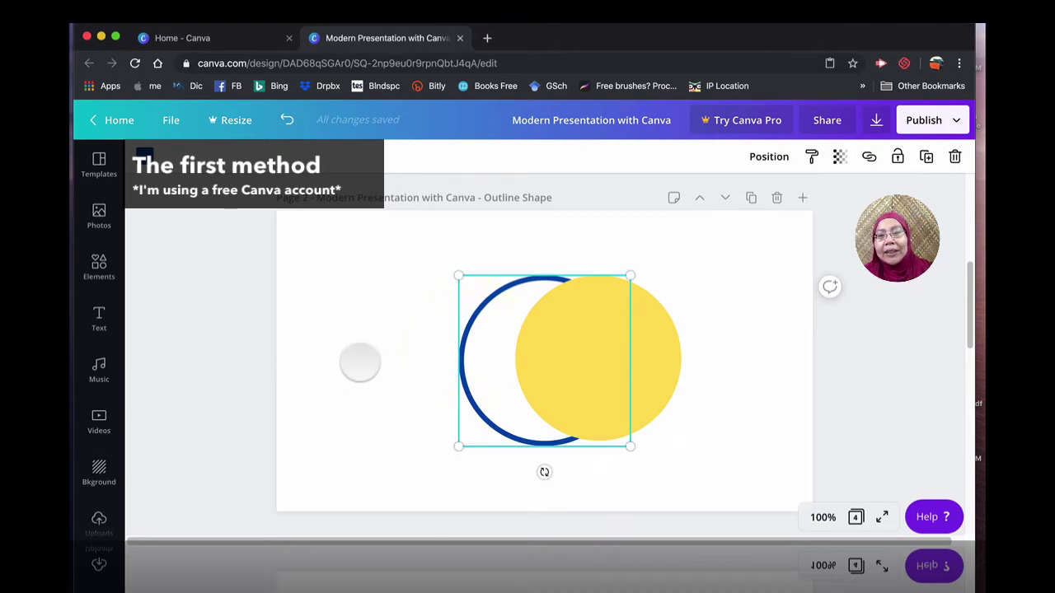
left_click(532, 348)
left_click_drag(629, 370, 574, 372)
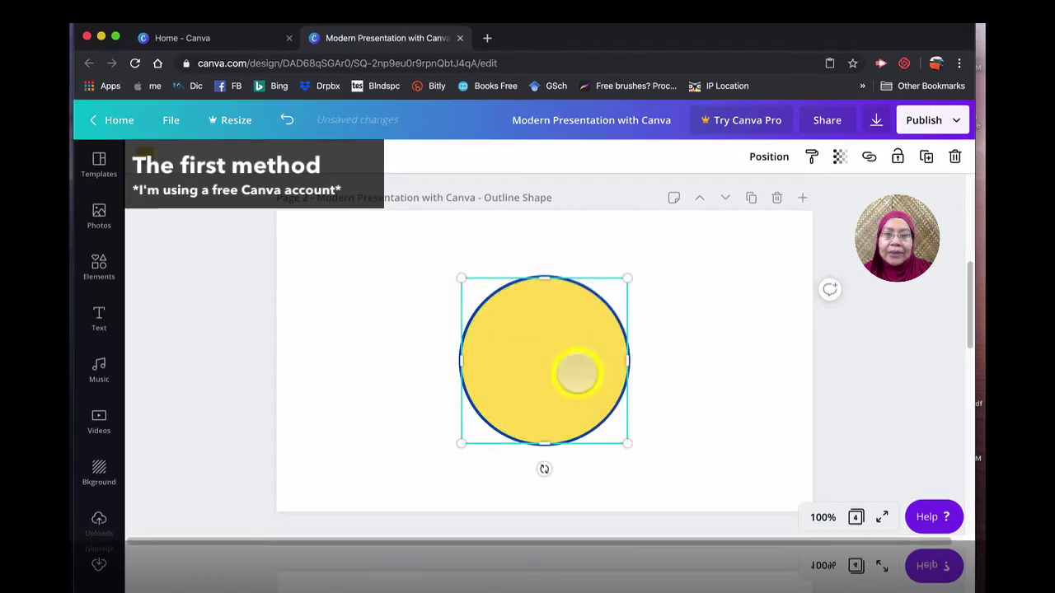
left_click(684, 342)
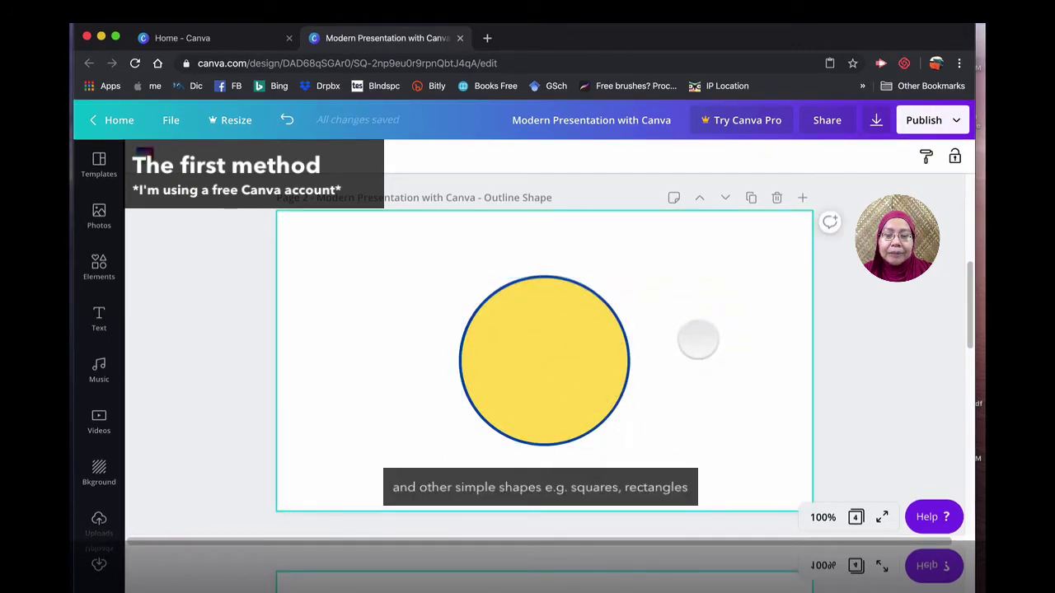
left_click(698, 341)
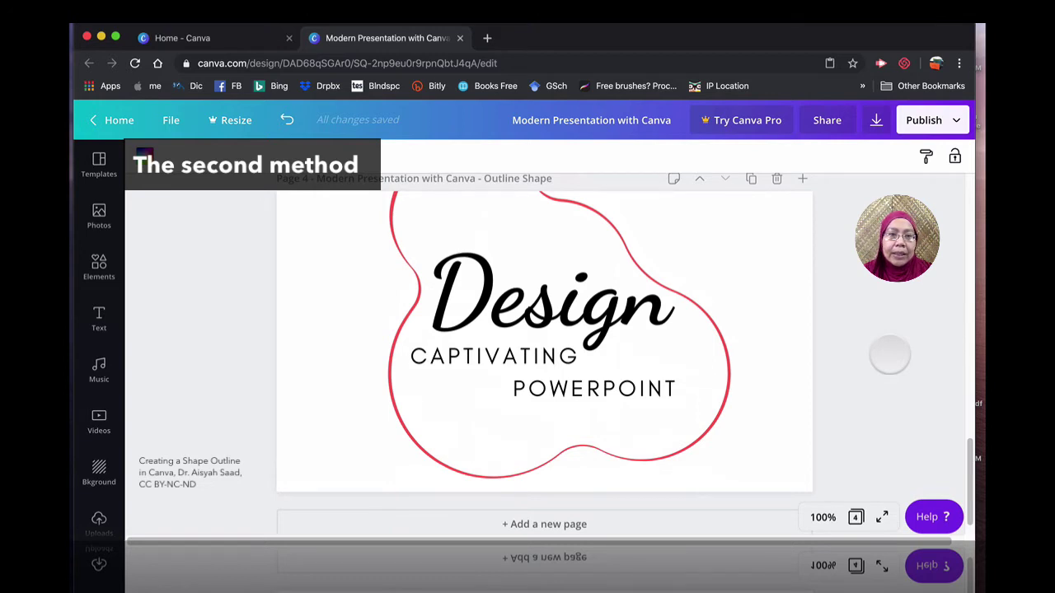
Select the red blob outline and scroll the Elements library down to Gradients
left_click(555, 254)
left_click(447, 217)
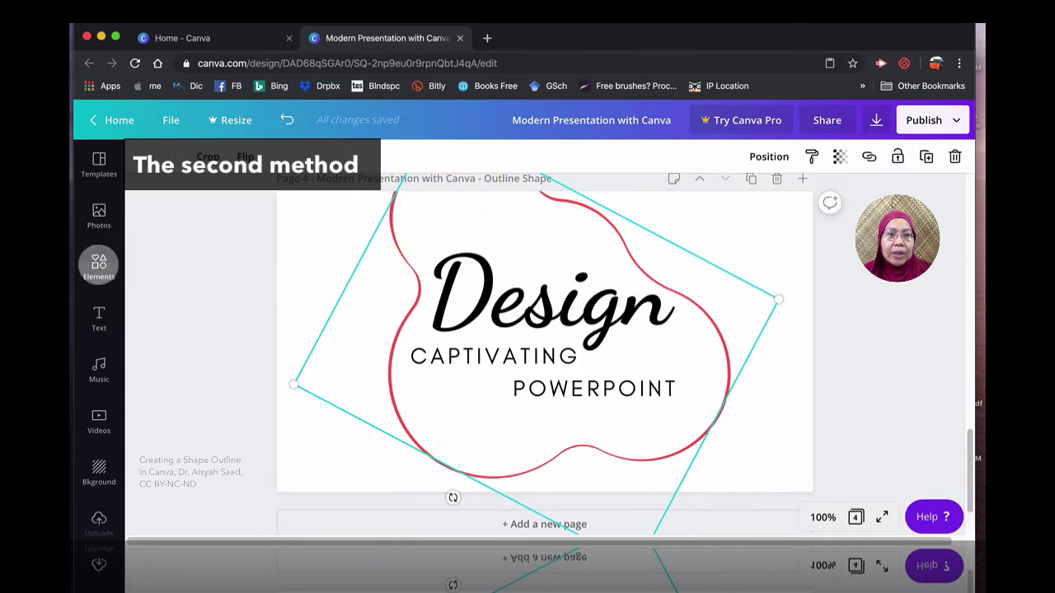
left_click(99, 263)
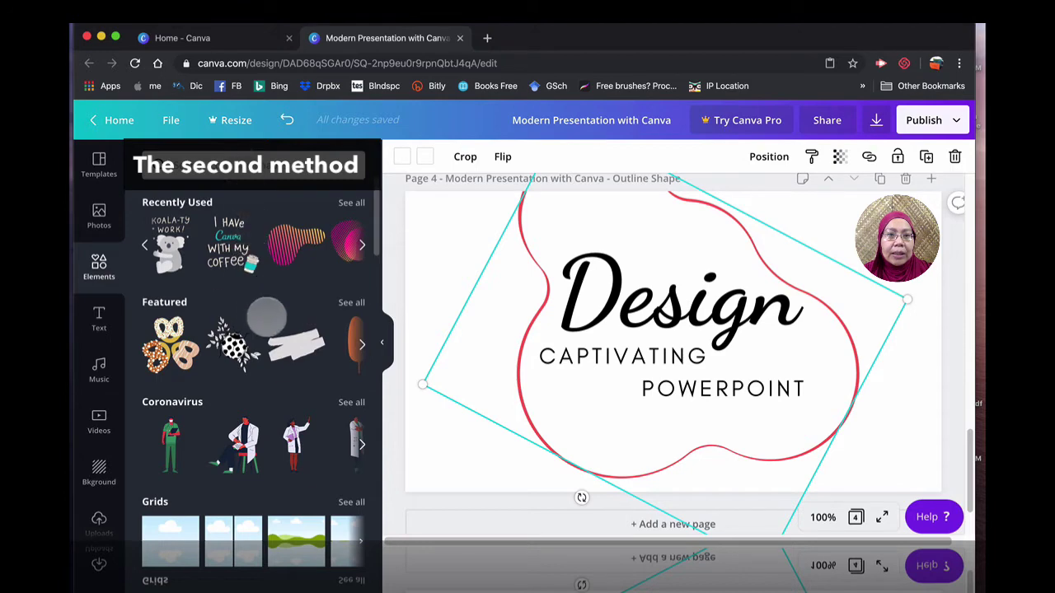
scroll(270, 367, "down", 1)
scroll(270, 366, "down", 5)
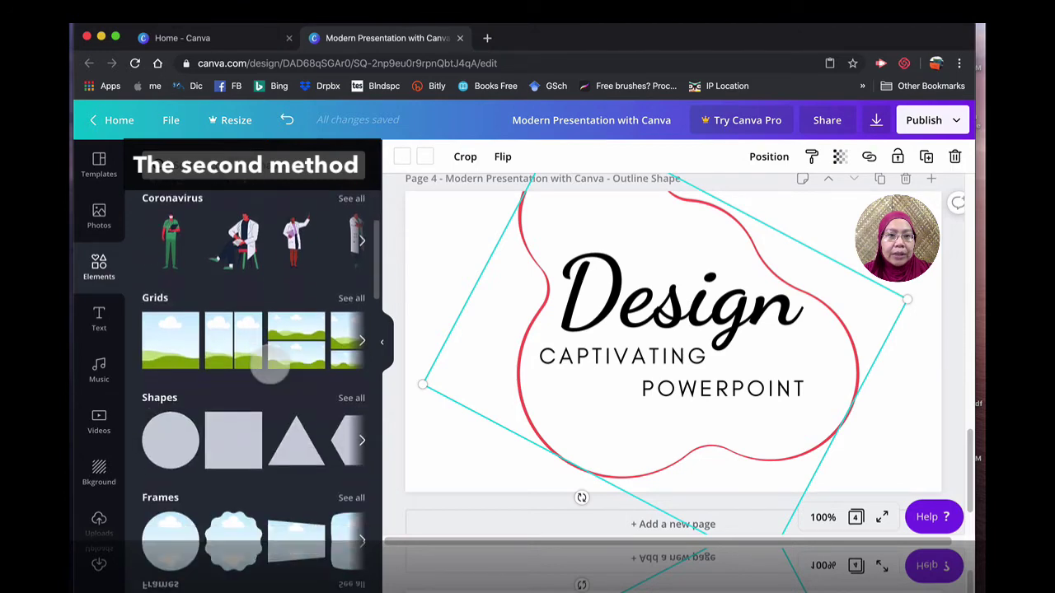
scroll(271, 362, "down", 3)
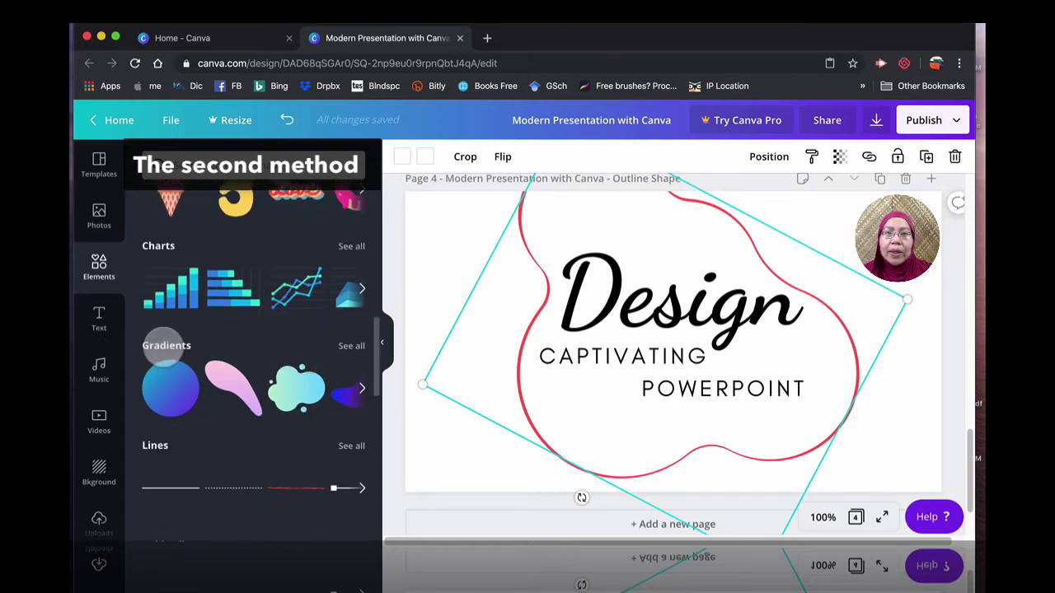
Show all Gradients blob shapes and browse through the collection
left_click(164, 346)
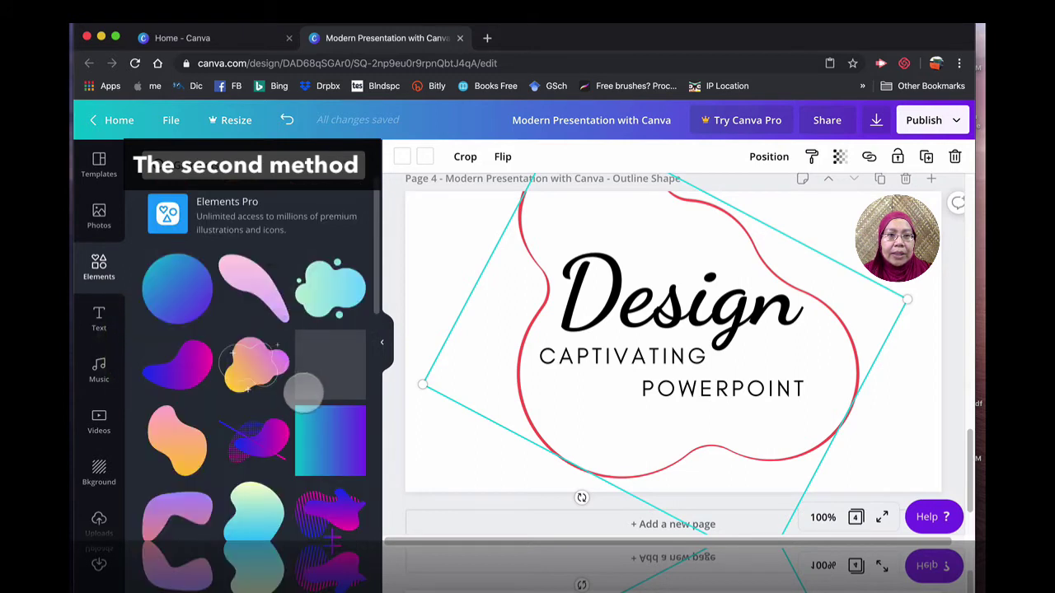
scroll(314, 399, "down", 2)
scroll(314, 400, "down", 2)
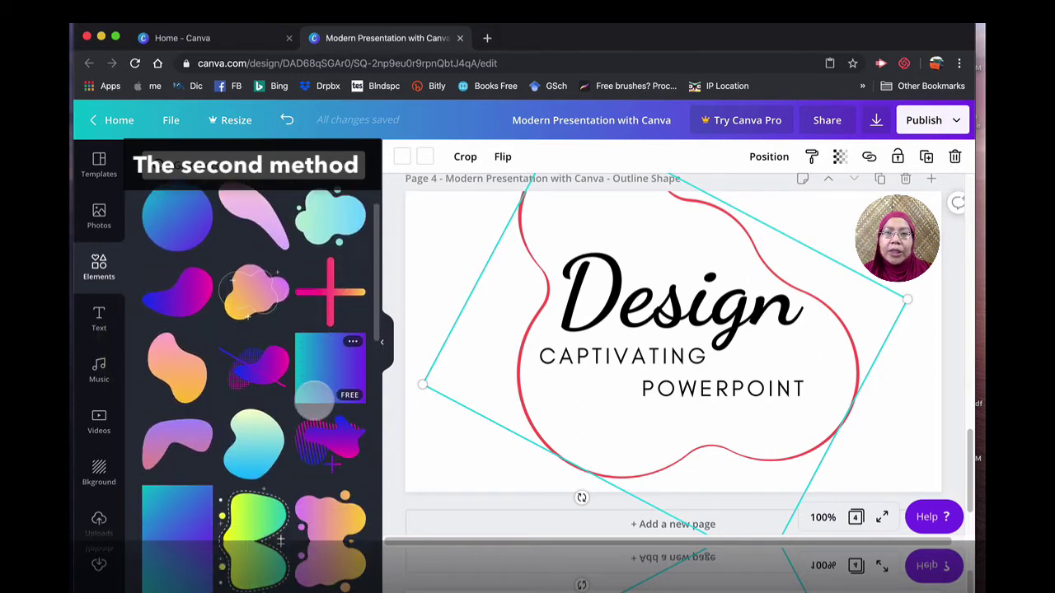
scroll(314, 399, "down", 3)
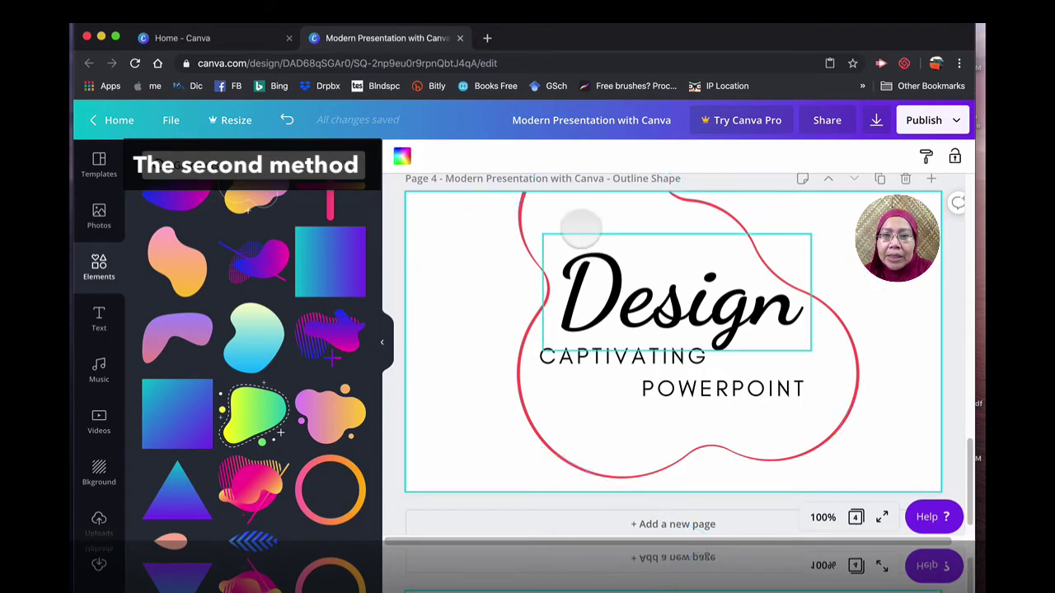
Shift the white blob off its red outline, undo, delete the red outline, then select the white blob
left_click_drag(581, 216, 604, 217)
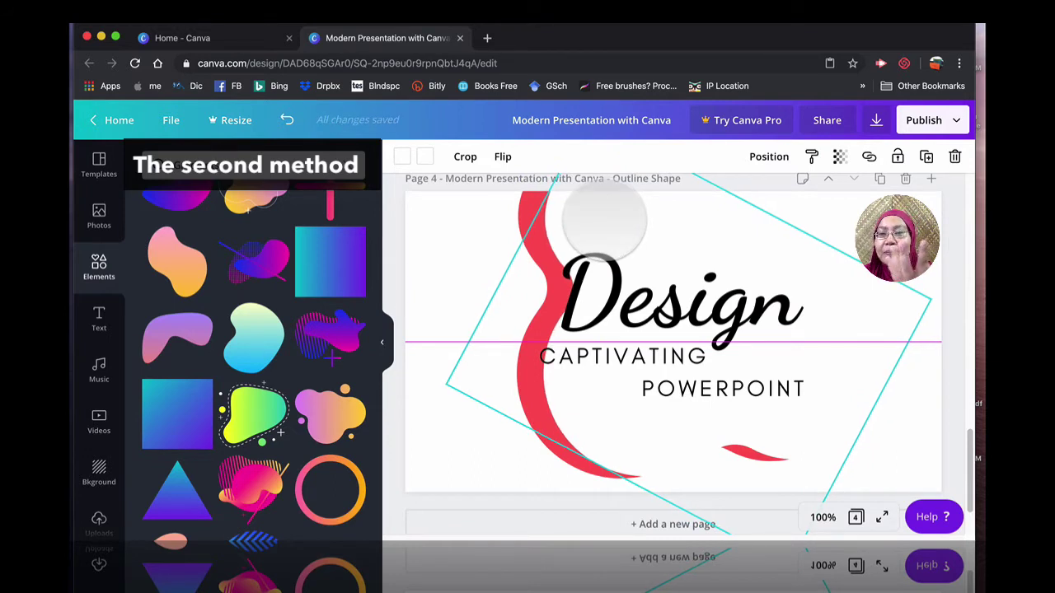
left_click_drag(604, 218, 648, 223)
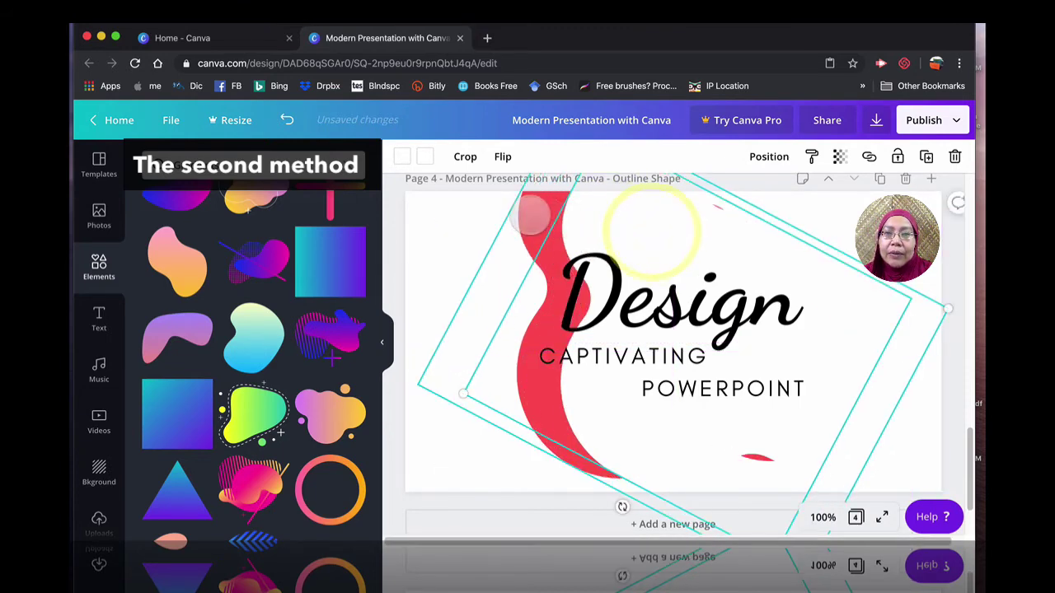
key("ctrl+z")
key("Delete")
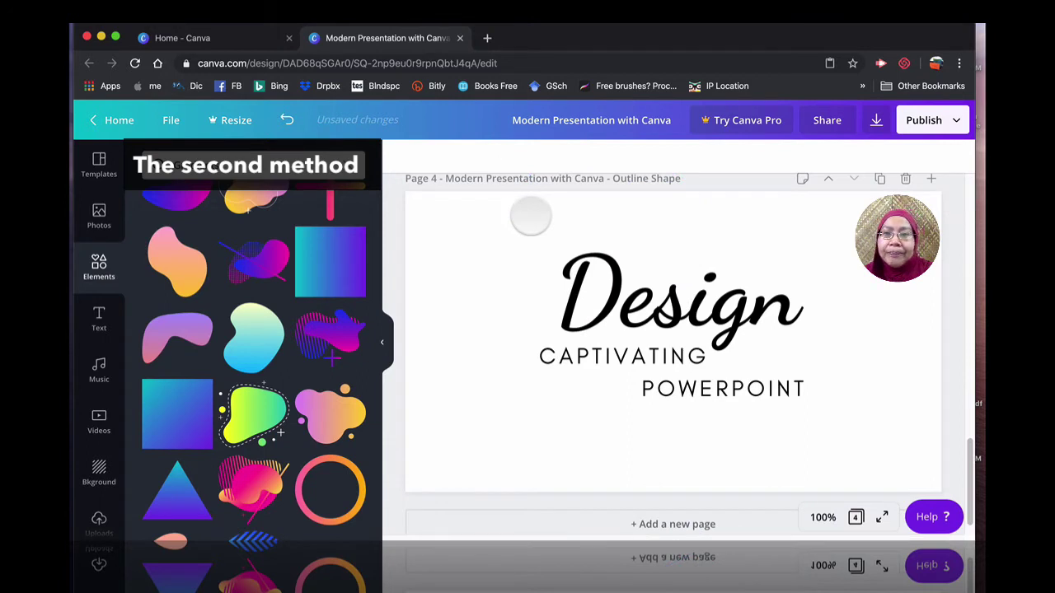
key("ctrl+z")
left_click(619, 207)
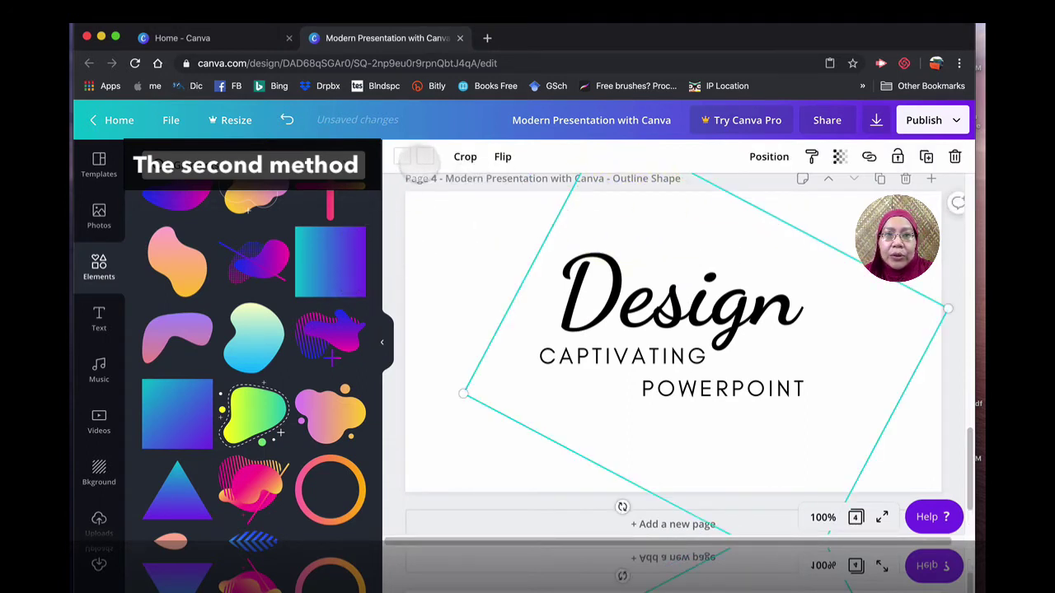
Colour the blob light grey and move it left behind the Design text
left_click(422, 157)
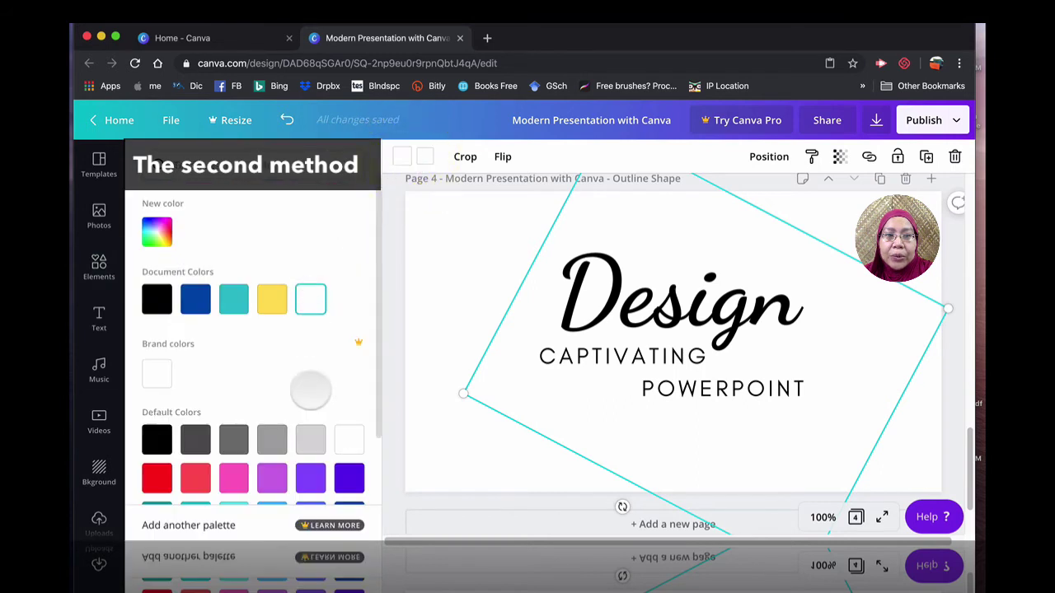
scroll(310, 390, "down", 2)
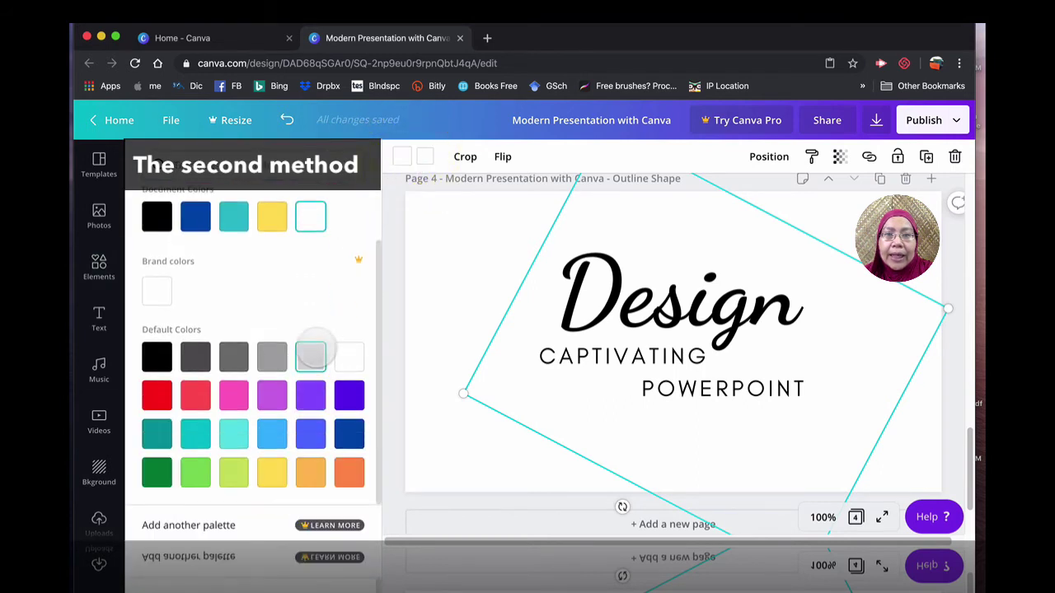
left_click(311, 356)
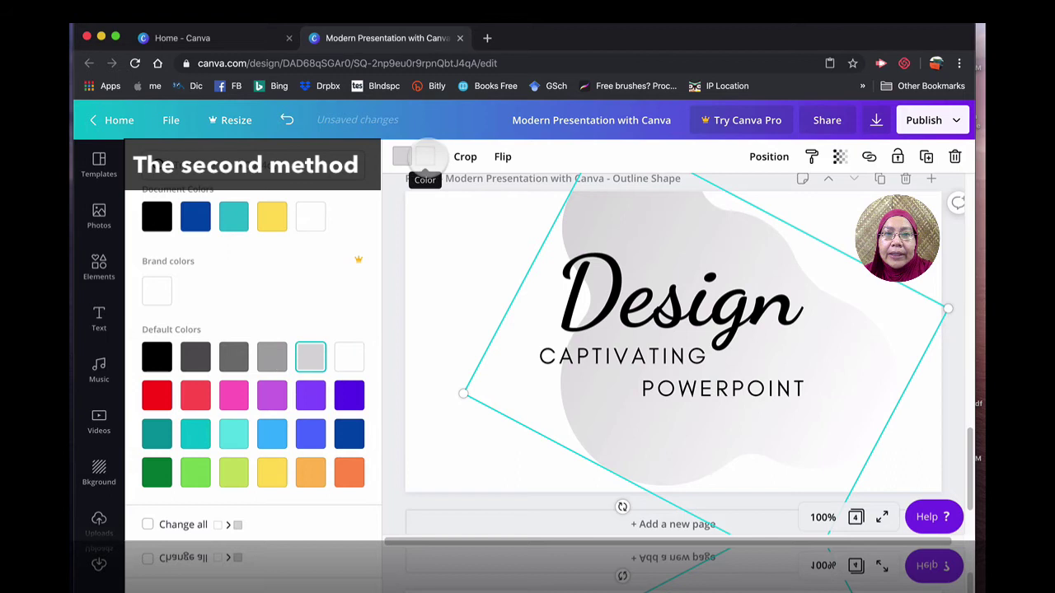
left_click(307, 354)
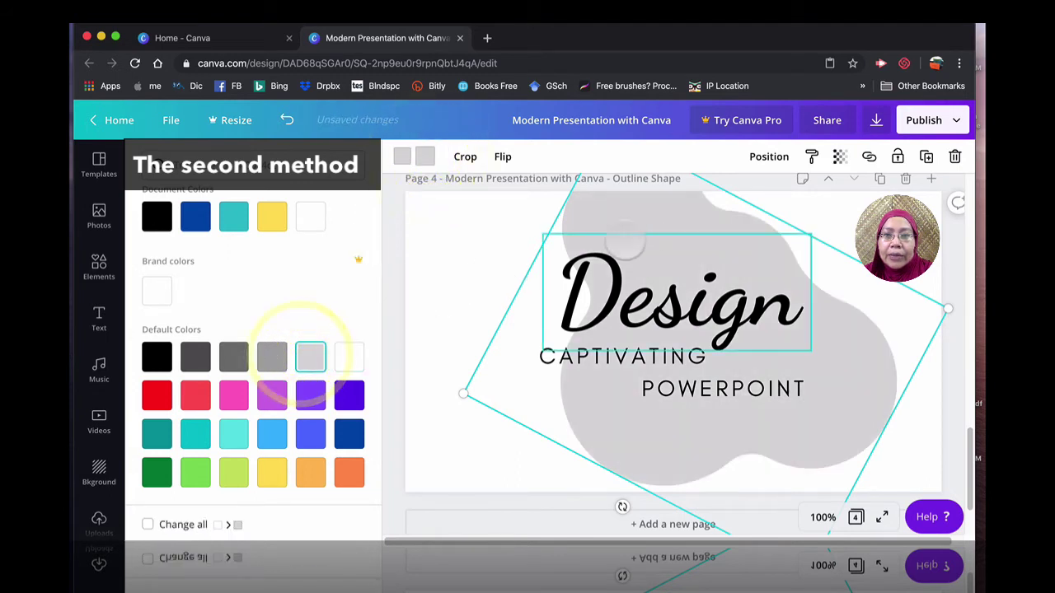
left_click_drag(659, 214, 618, 216)
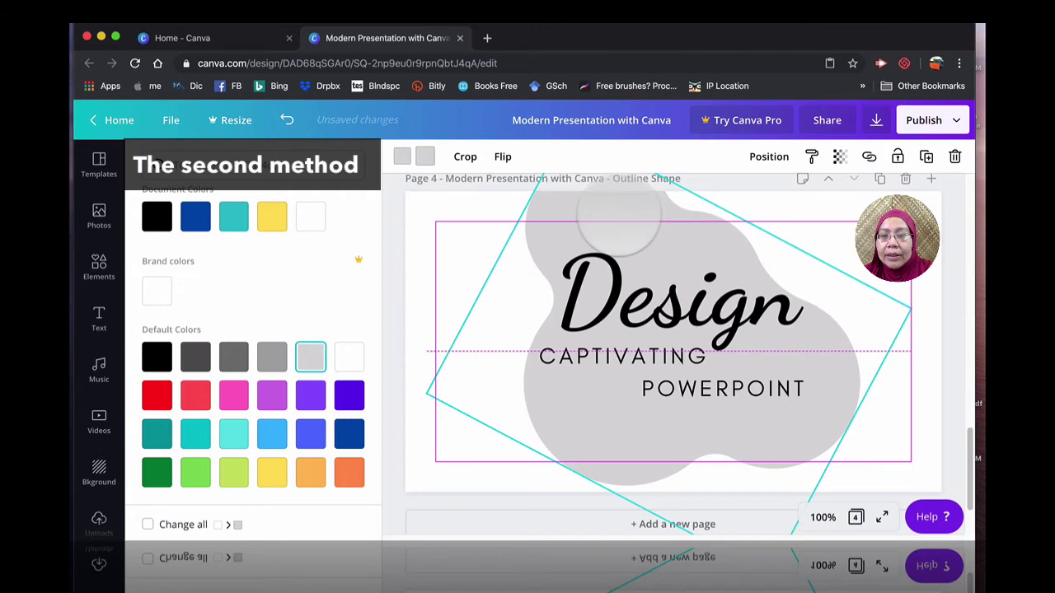
left_click(414, 229)
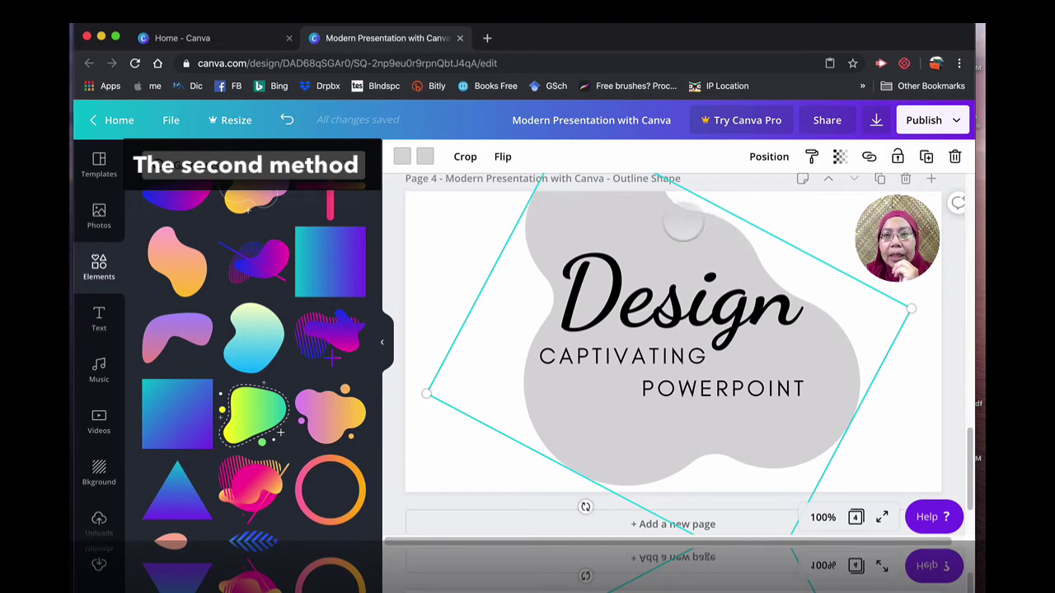
Copy the grey blob and paste a duplicate on top of it
right_click(685, 224)
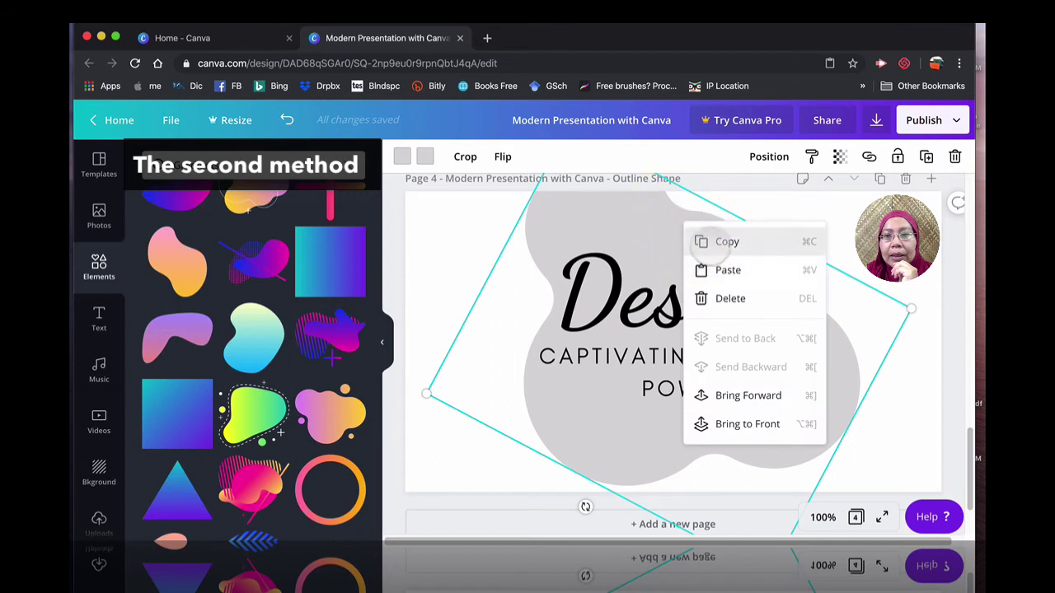
left_click(702, 241)
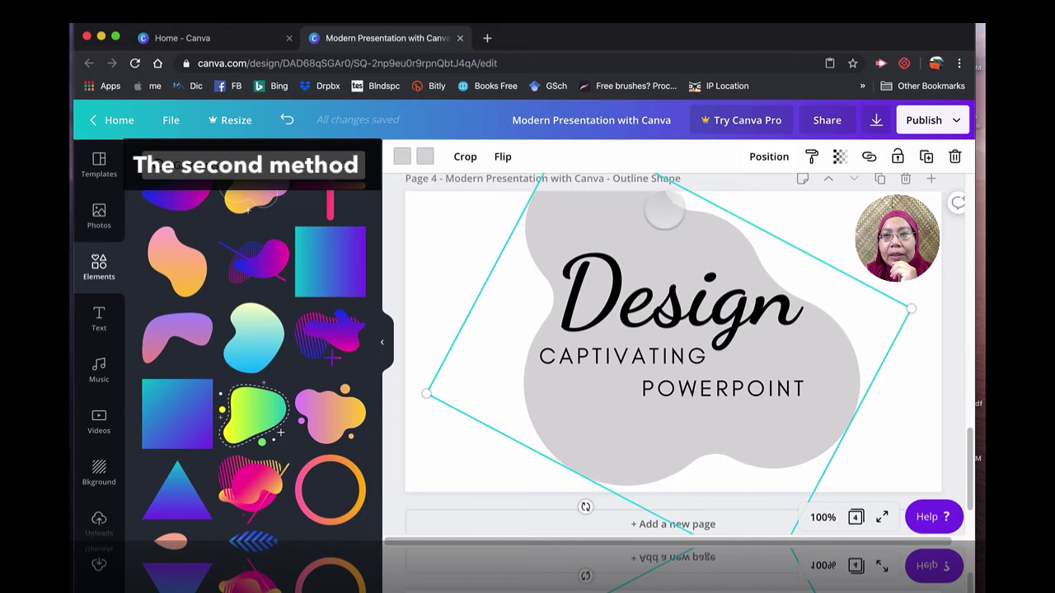
key("cmd+v")
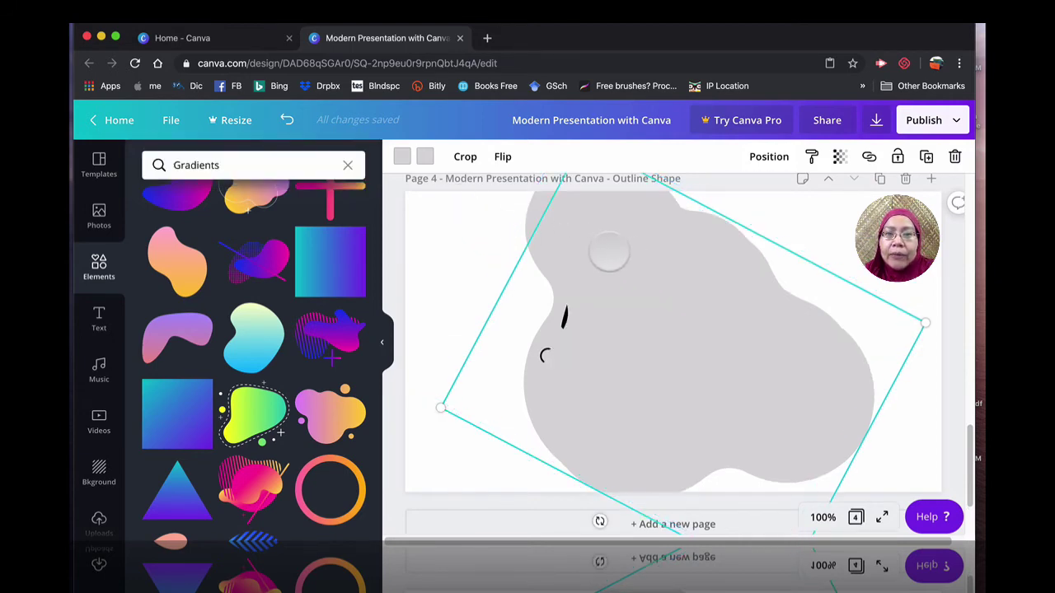
Shift the duplicate blob left and set both its colours to red from Default Colors
left_click_drag(640, 261, 593, 259)
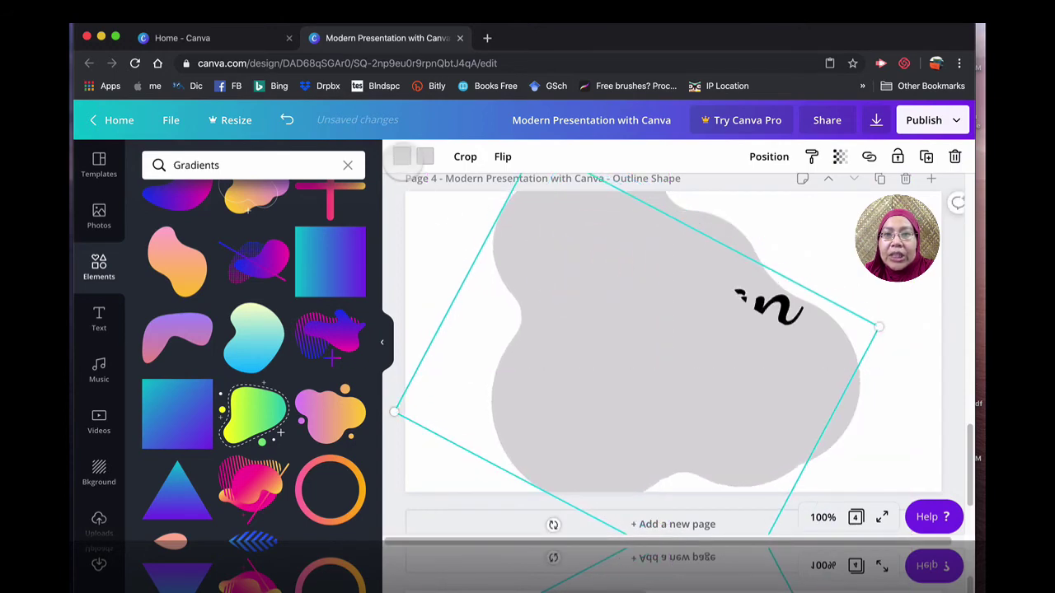
left_click(402, 157)
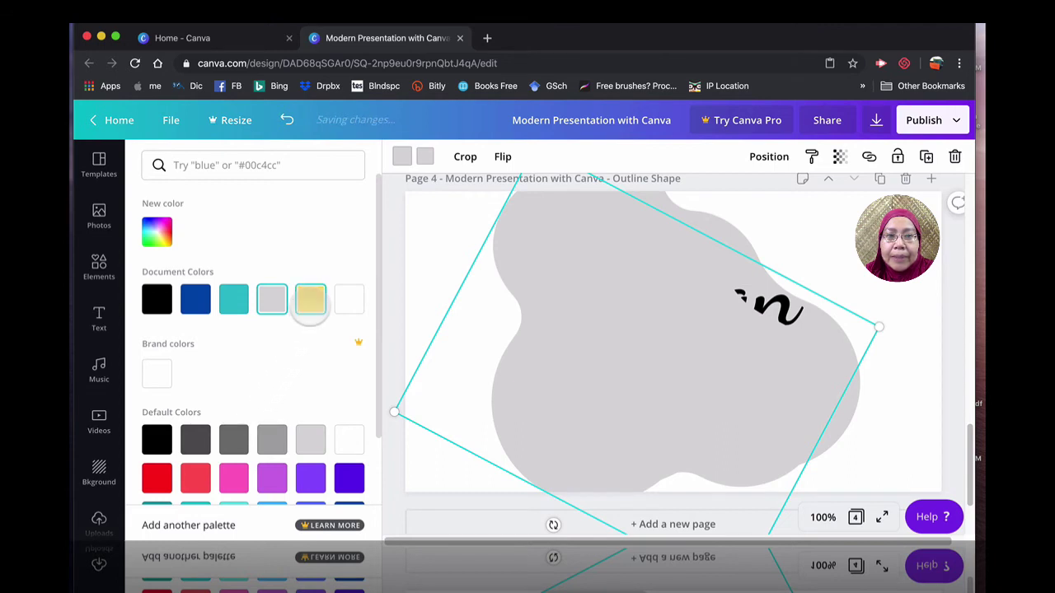
scroll(280, 371, "down", 2)
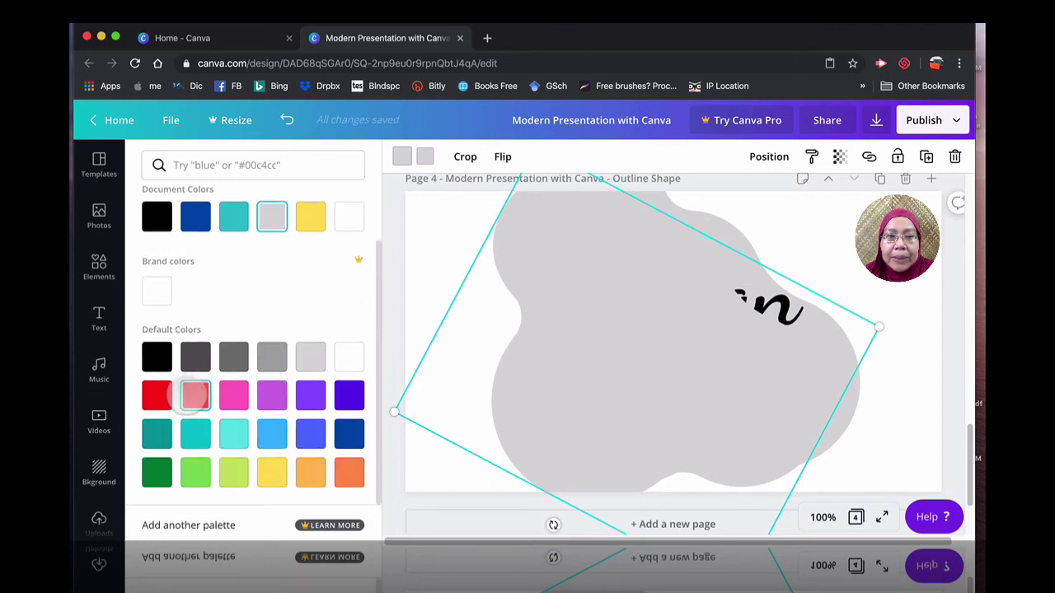
left_click(156, 395)
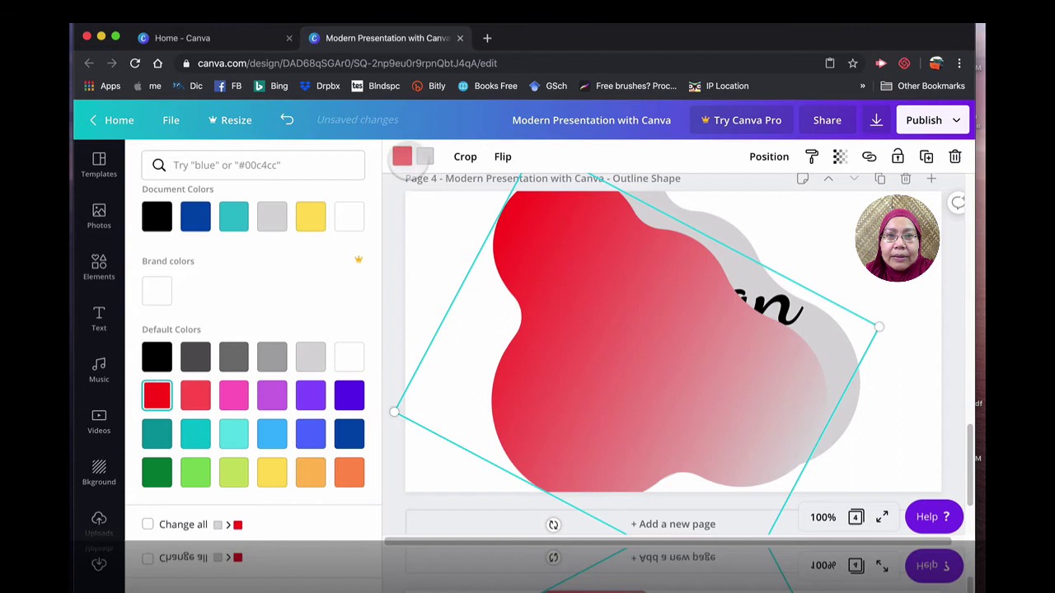
left_click(423, 155)
left_click(156, 396)
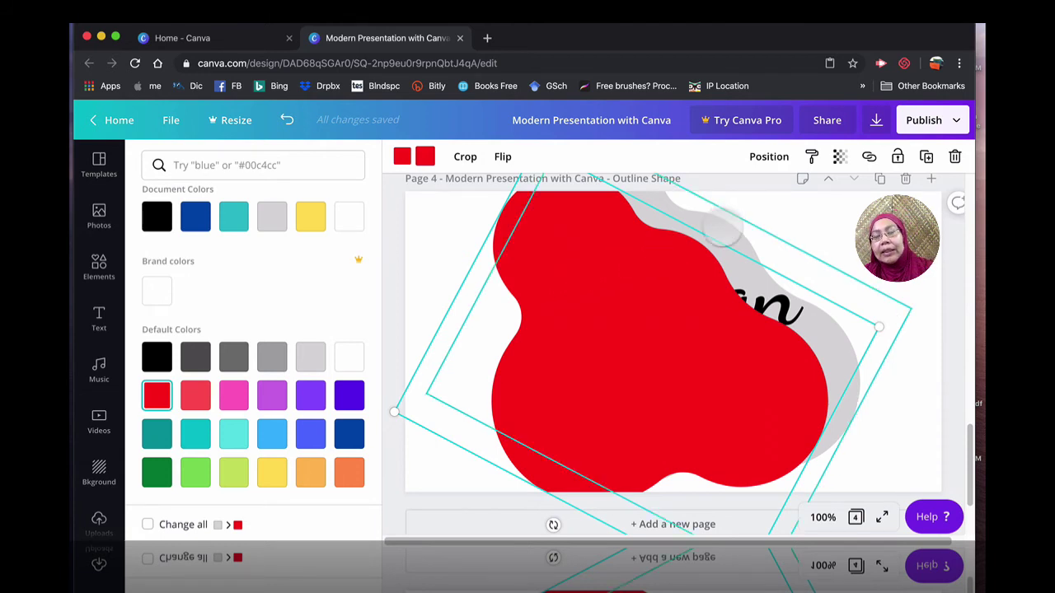
Send the red blob to the back and tuck it behind the grey blob, leaving a red edge
left_click(769, 156)
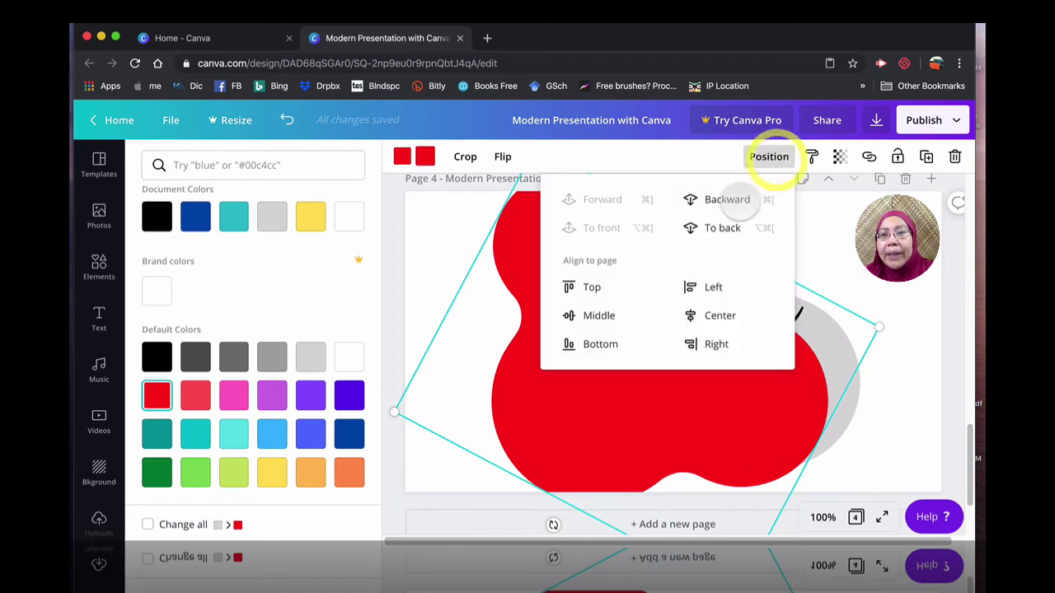
left_click(713, 229)
left_click(490, 242)
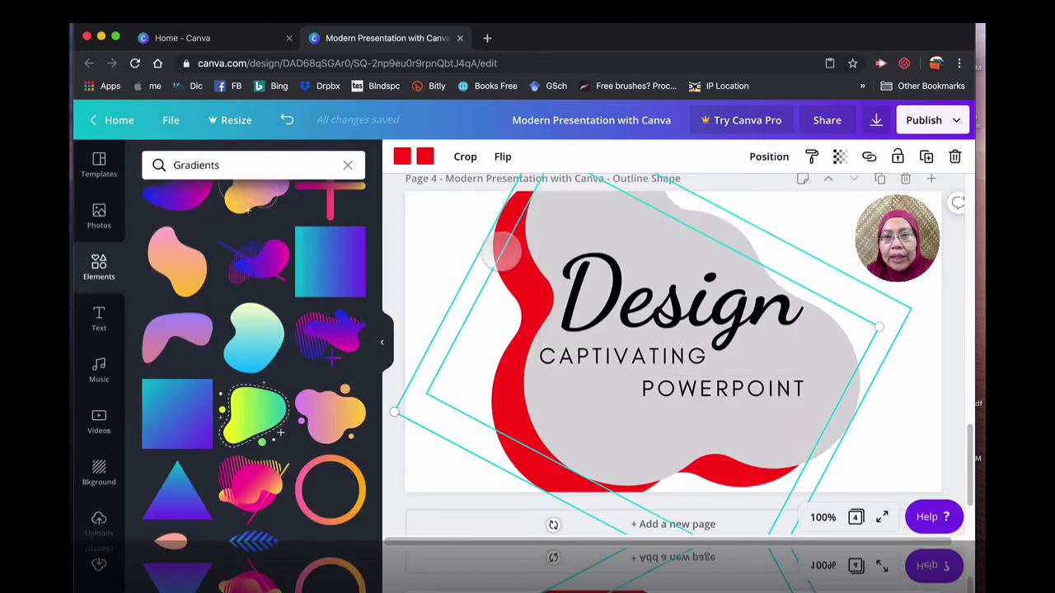
left_click_drag(491, 242, 514, 229)
left_click(841, 216)
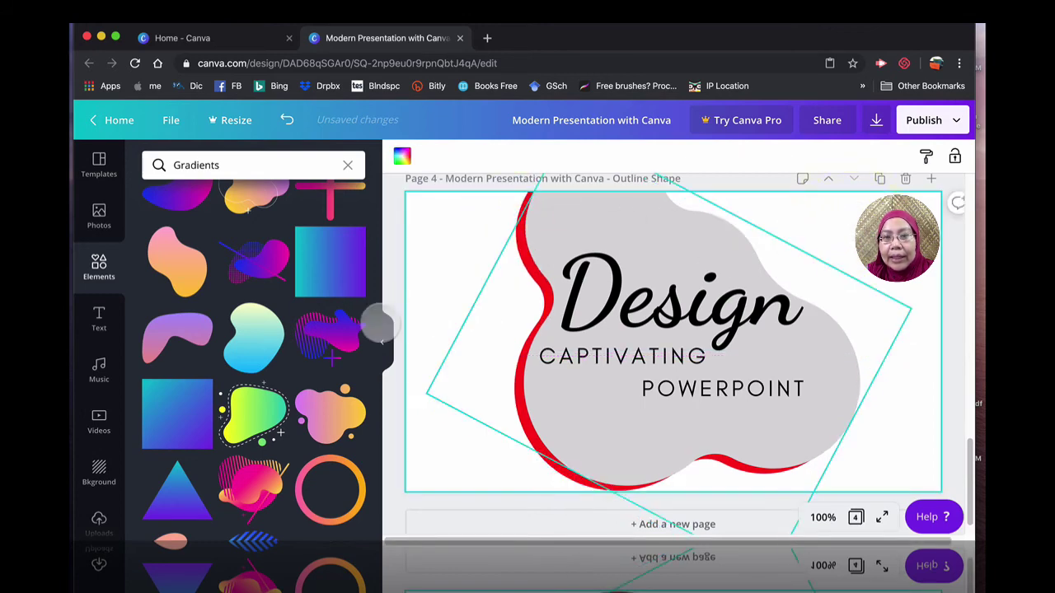
left_click(381, 341)
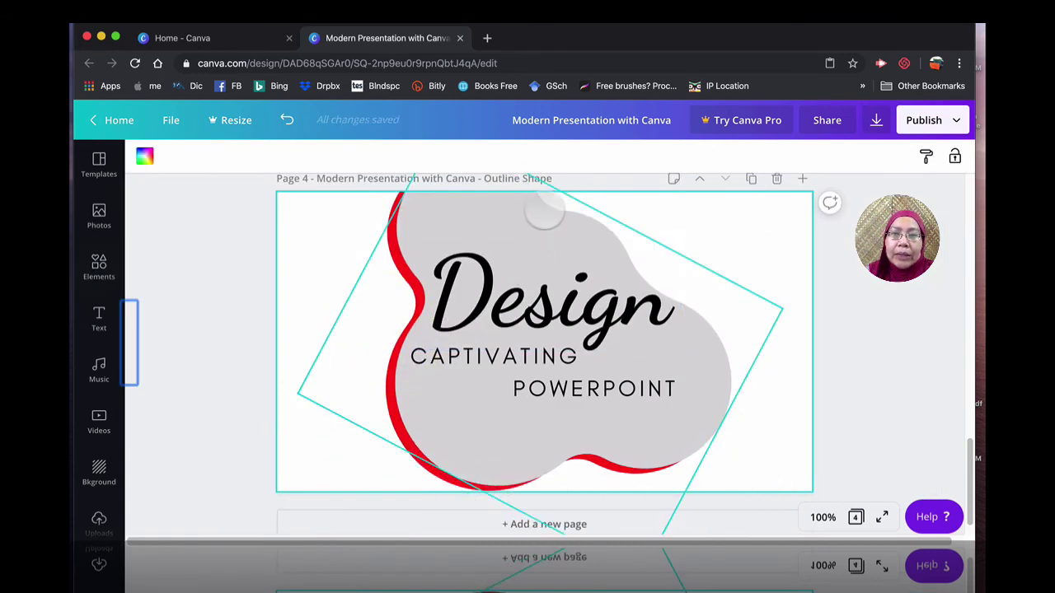
left_click(546, 211)
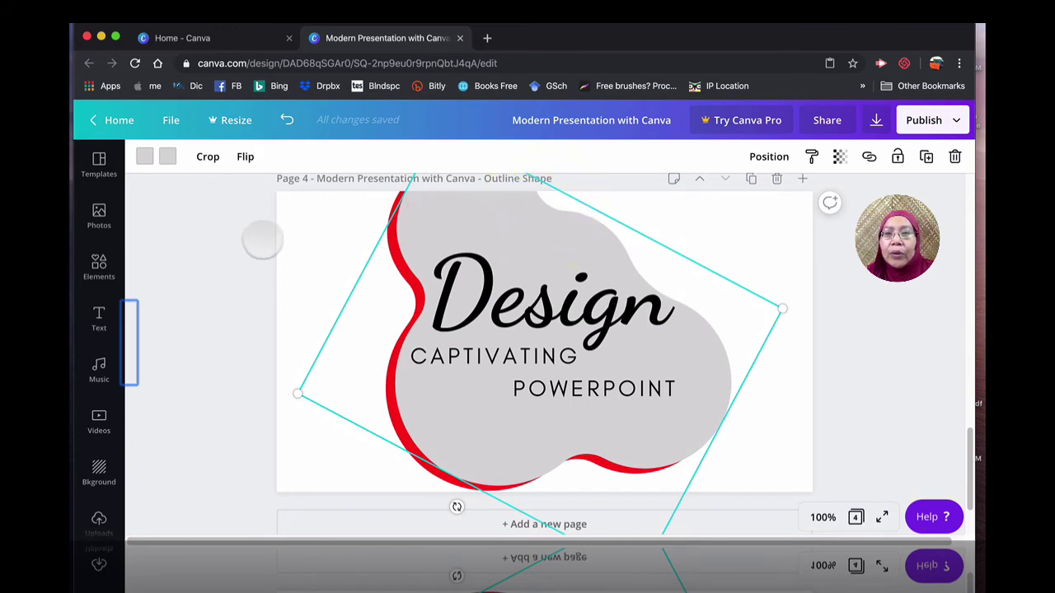
Set the grey blob's transparency to 96
left_click(838, 157)
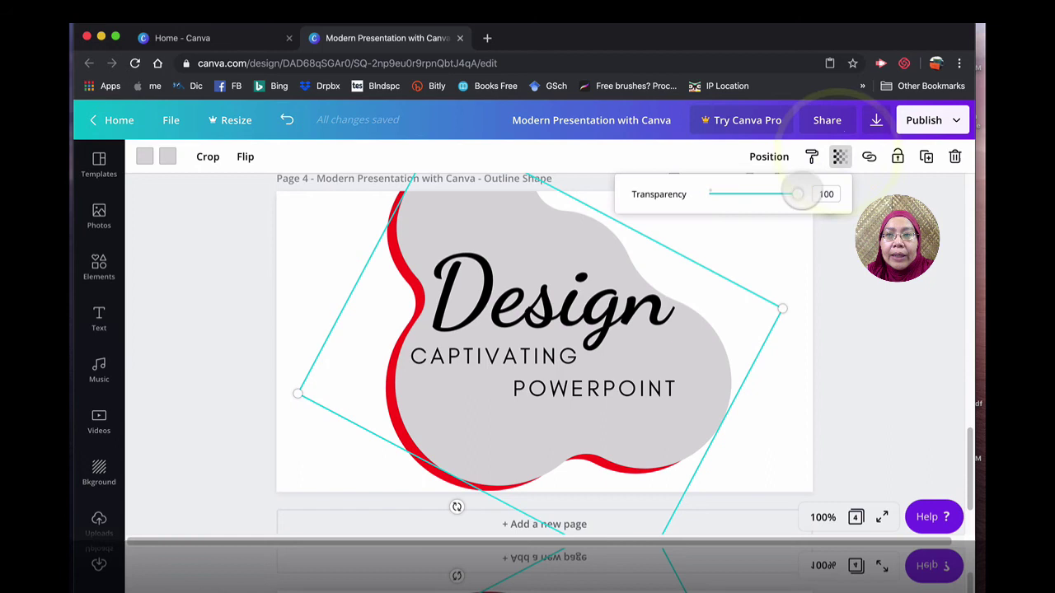
mouse_move(798, 194)
left_mouse_down()
mouse_move(786, 194)
mouse_move(811, 203)
left_mouse_up()
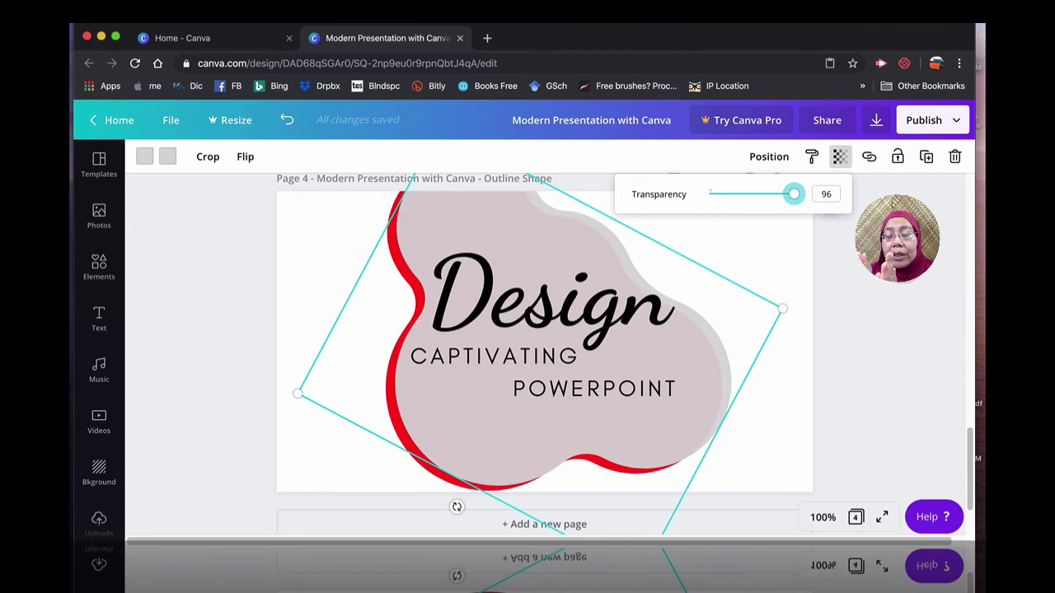
key("Escape")
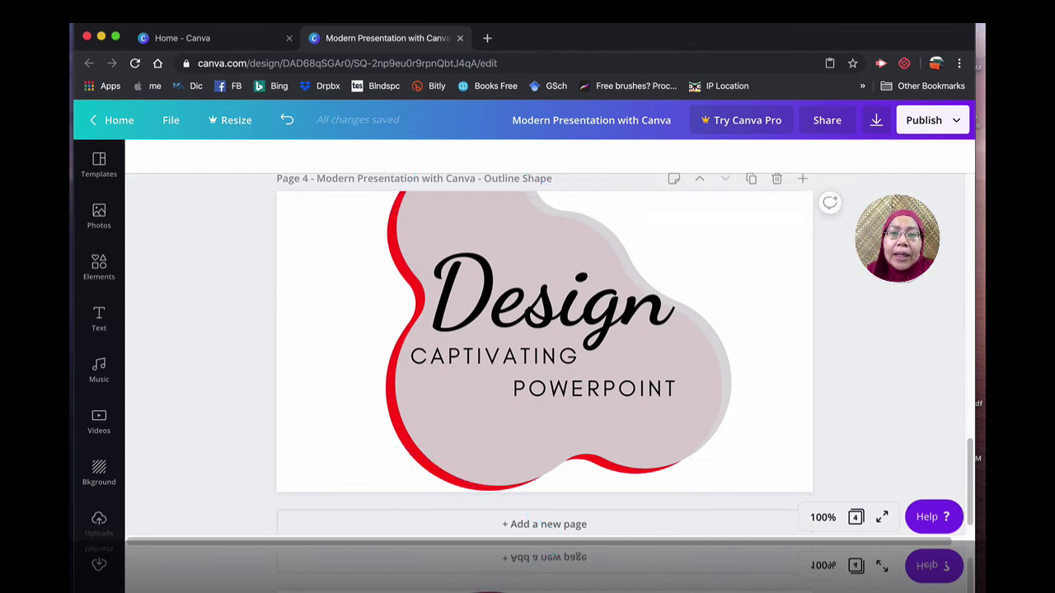
left_click(393, 258)
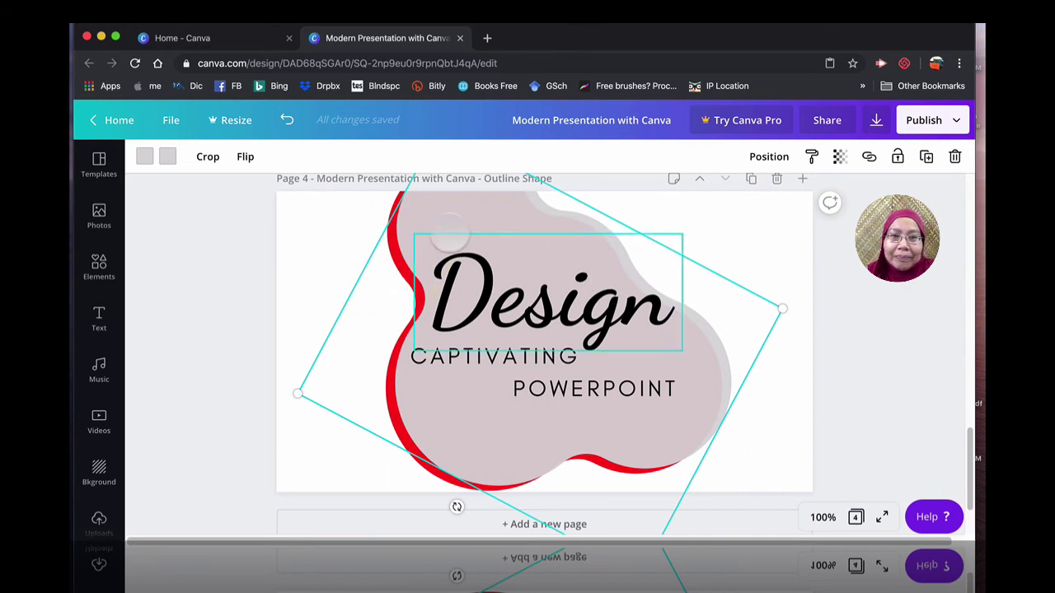
Nudge the red blob up and right, then enlarge it slightly to ring the grey blob
left_click(385, 209)
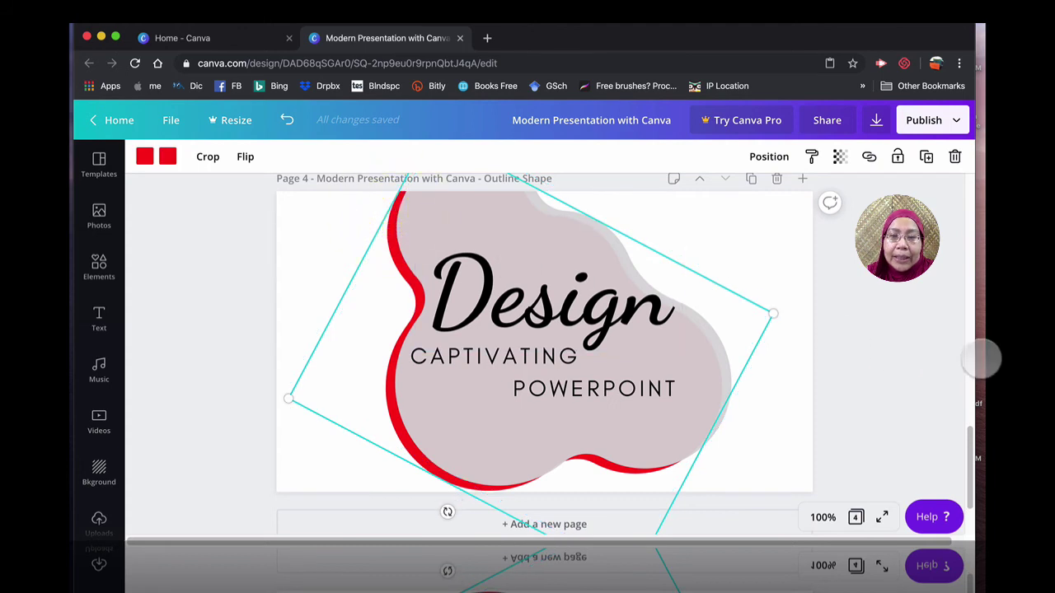
key("Right")
key("Right")
key("Right")
key("Right")
key("Right")
key("Right")
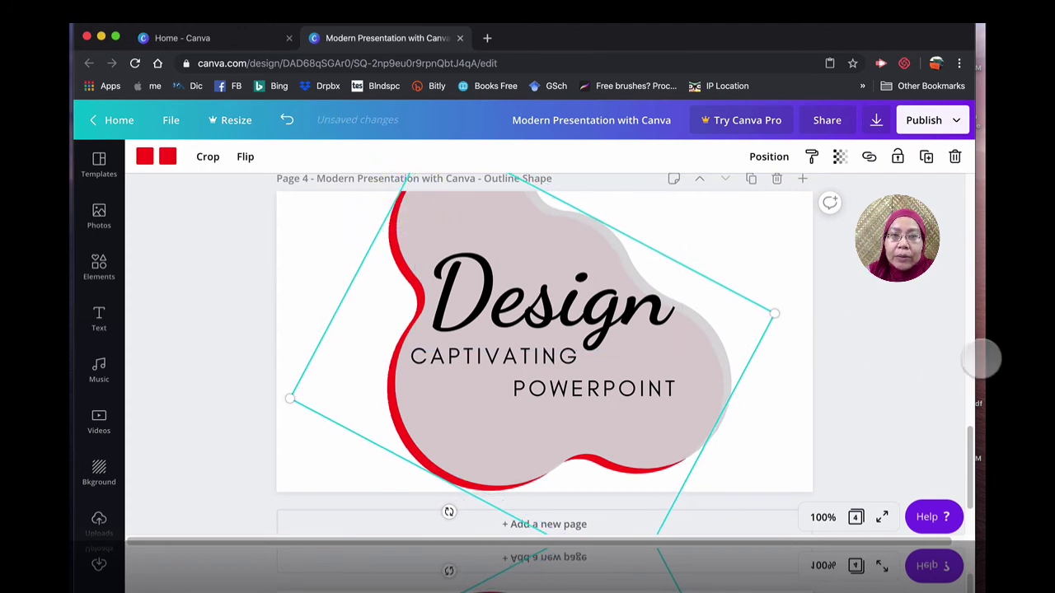
key("Up")
key("Up")
key("Up")
key("Up")
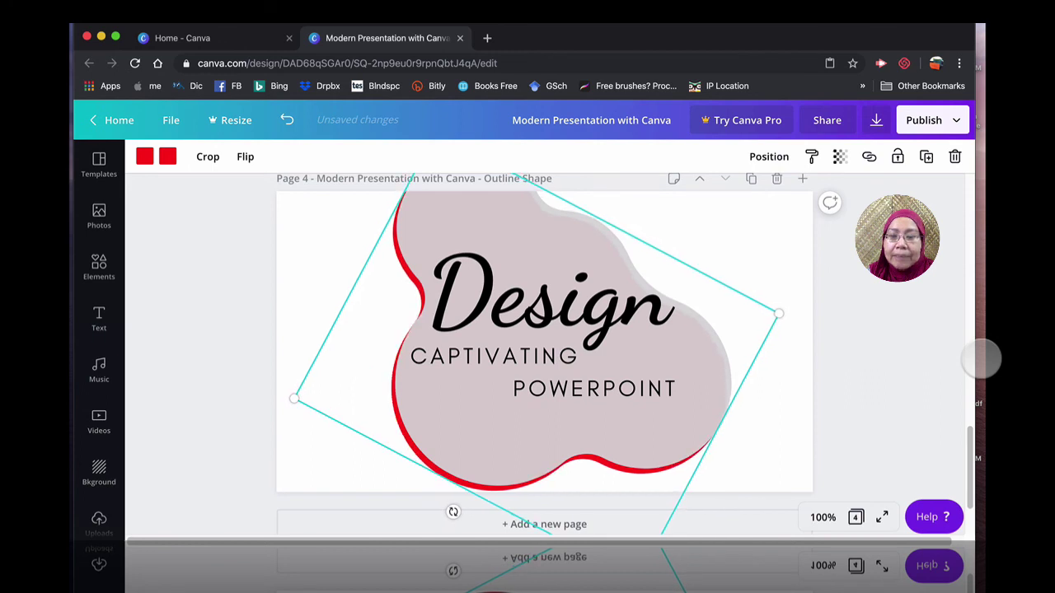
key("Right")
key("Right")
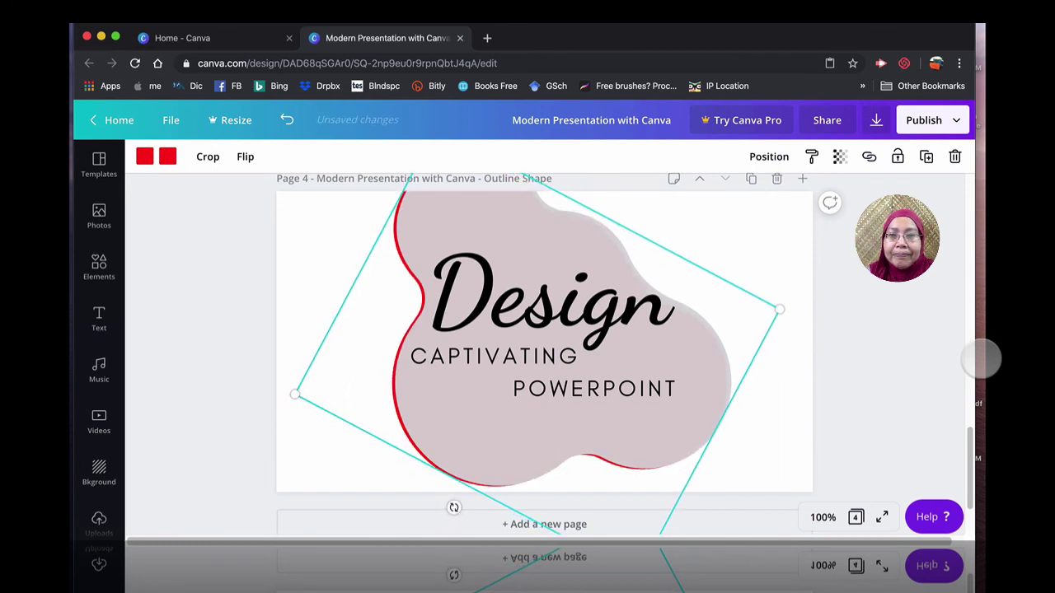
key("Up")
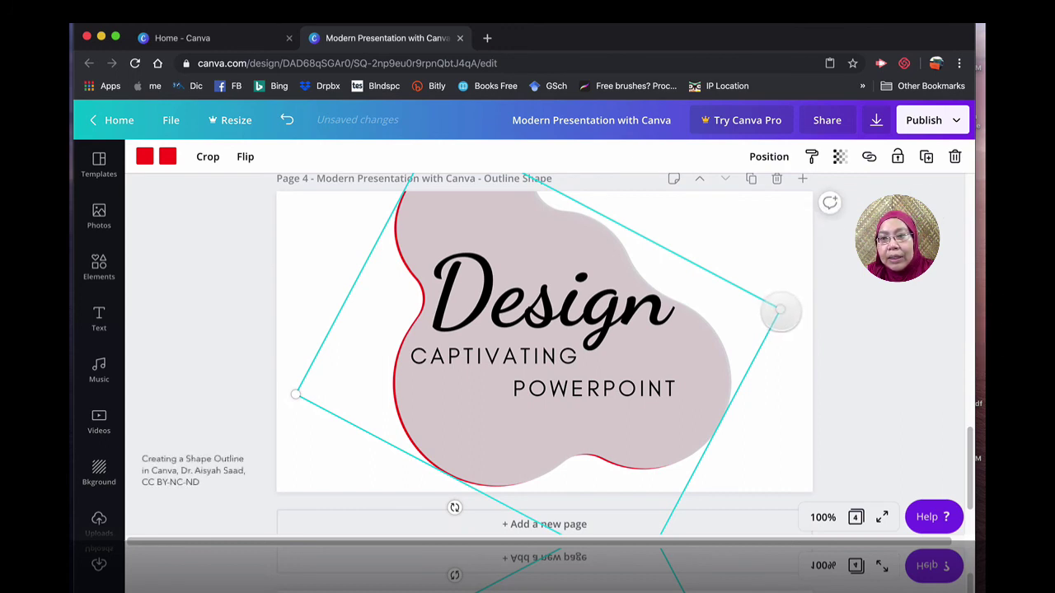
left_click_drag(778, 309, 785, 309)
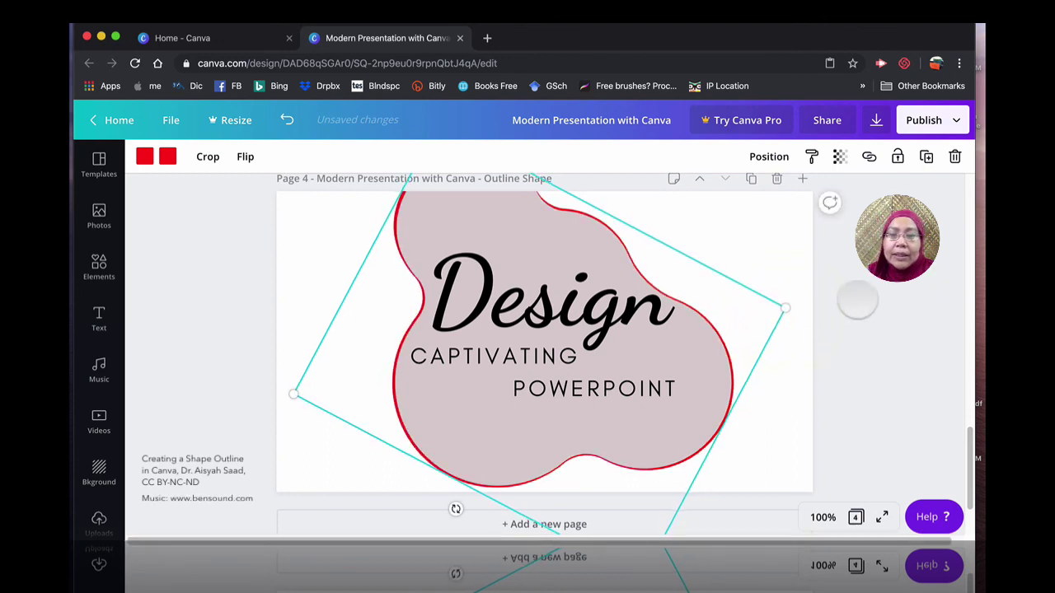
Fill the grey blob entirely white from Document Colors, leaving only a thin red outline around the text
left_click(562, 247)
left_click(517, 210)
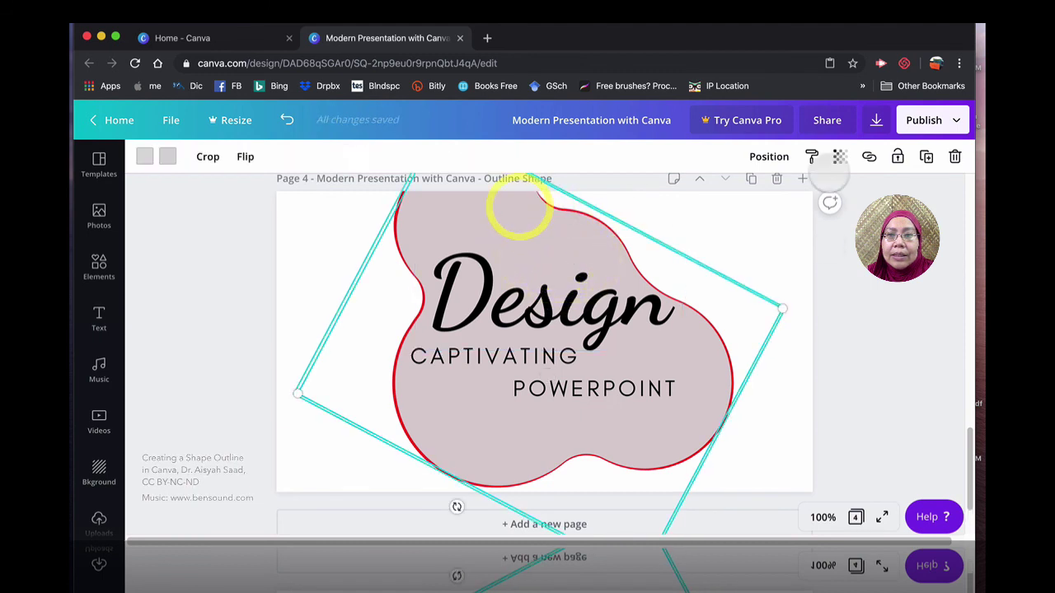
left_click(839, 157)
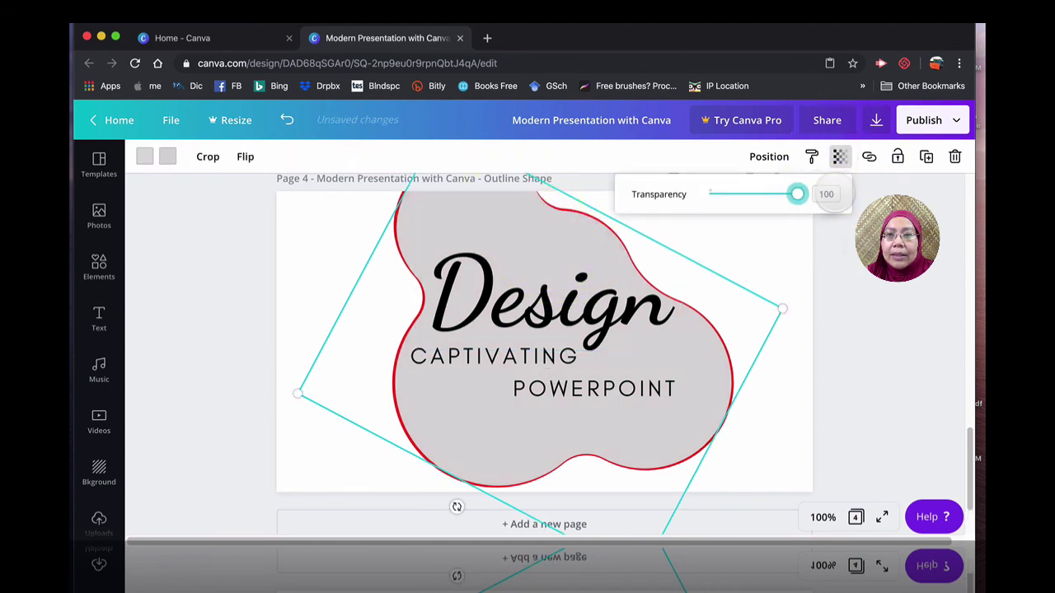
left_click(171, 154)
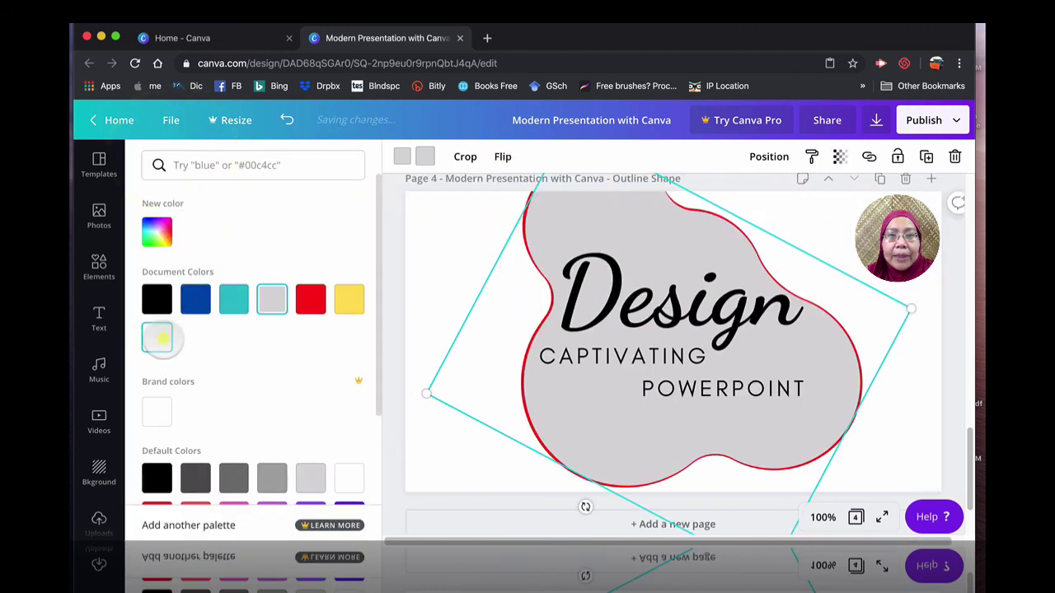
left_click(160, 337)
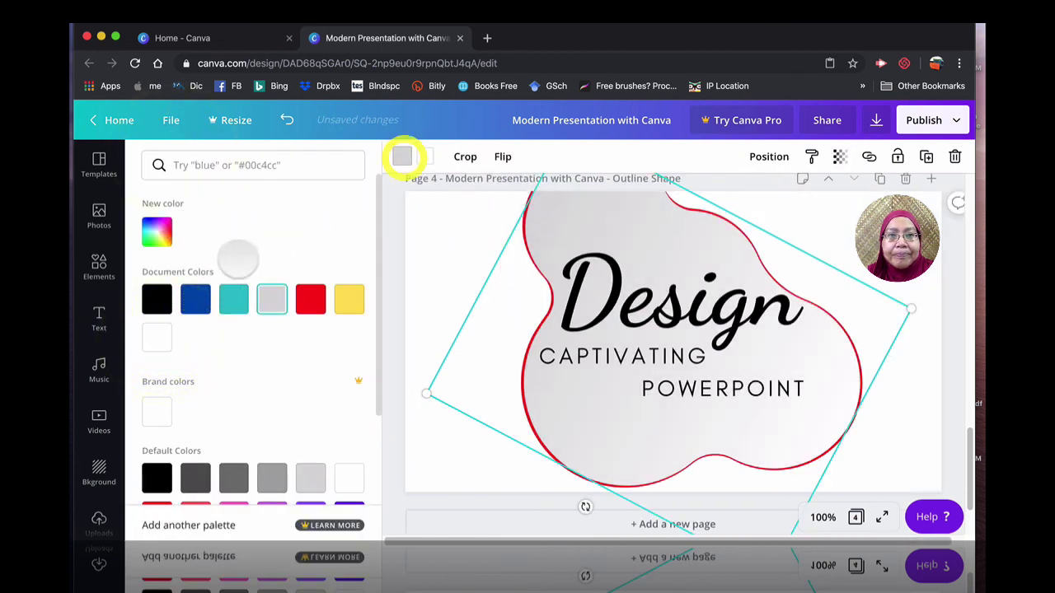
left_click(156, 336)
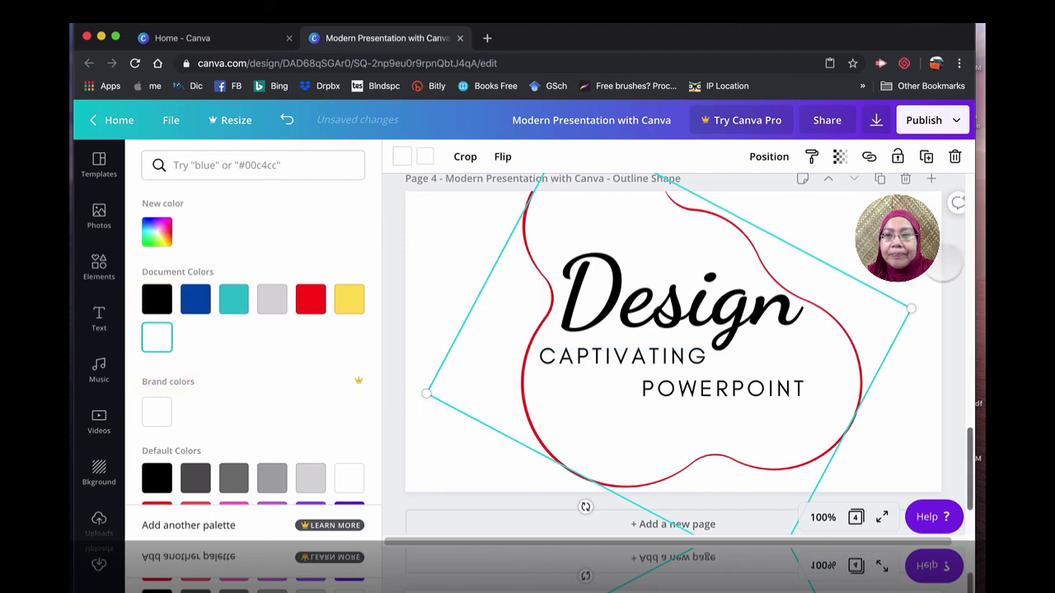
left_click(948, 263)
left_click(924, 319)
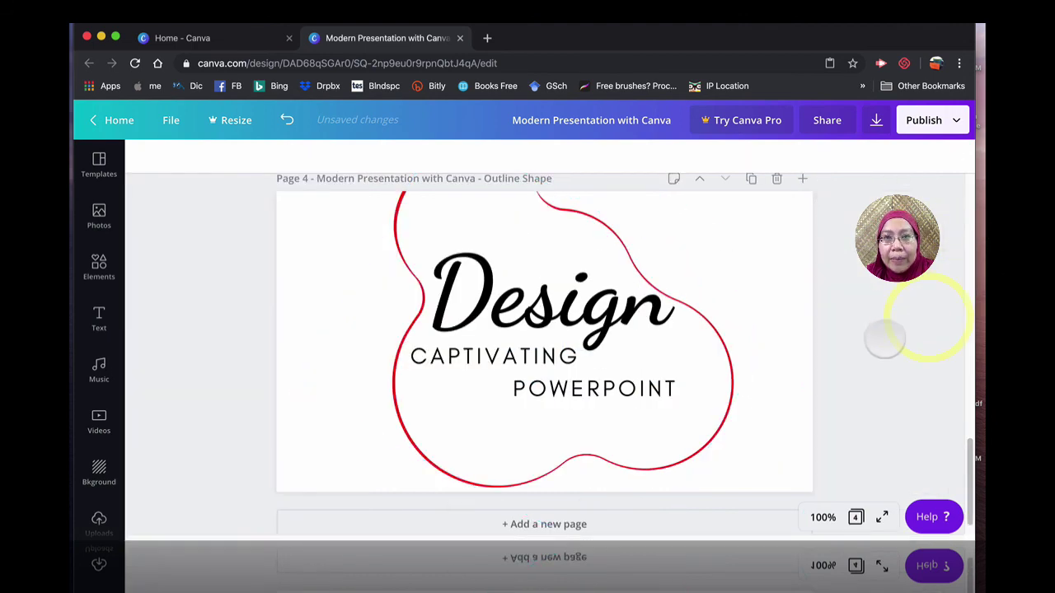